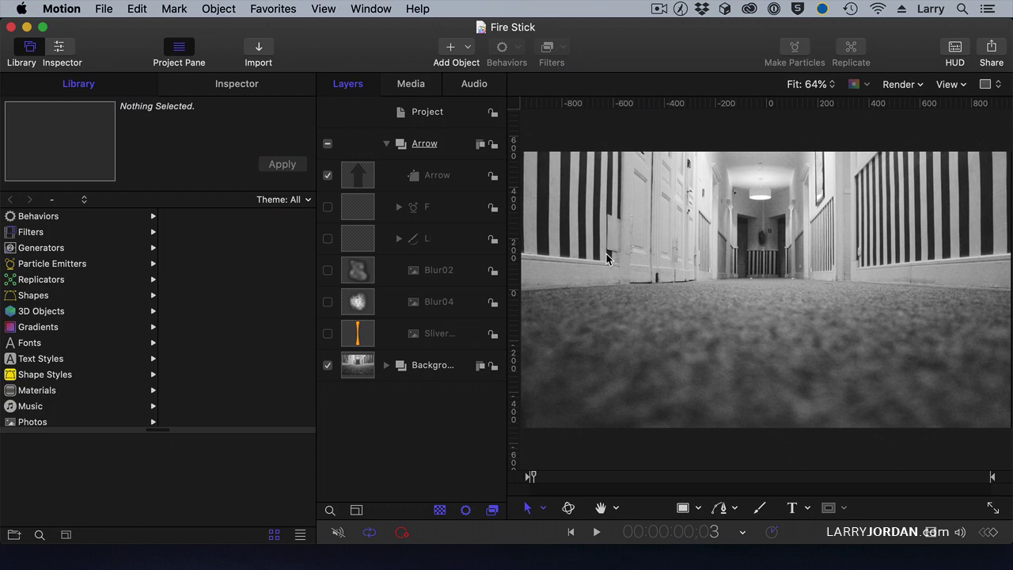
Preview the arrow animation a few times, rewinding to the project start afterwards
{"action": "key", "text": "space"}
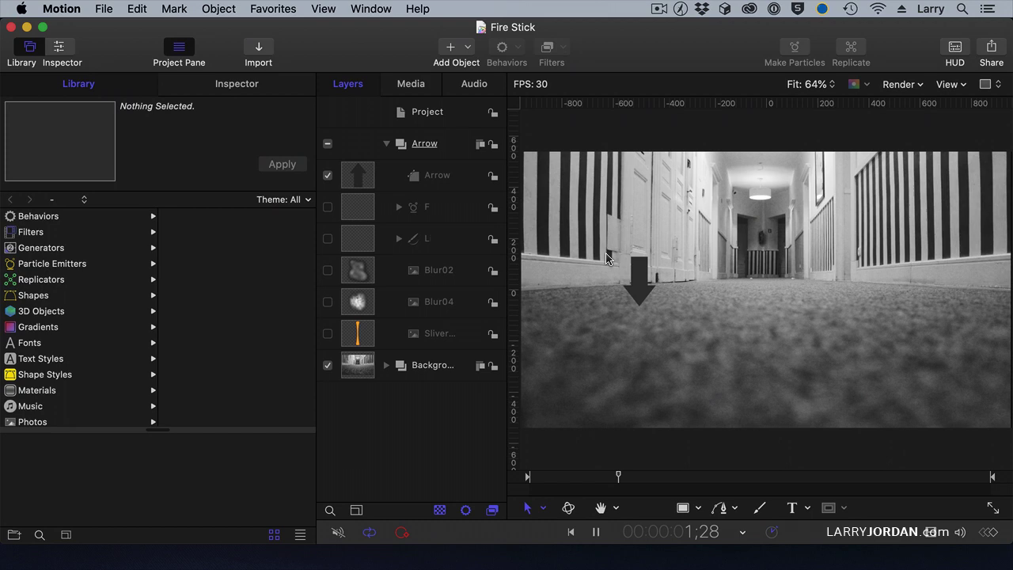
{"action": "key", "text": "space"}
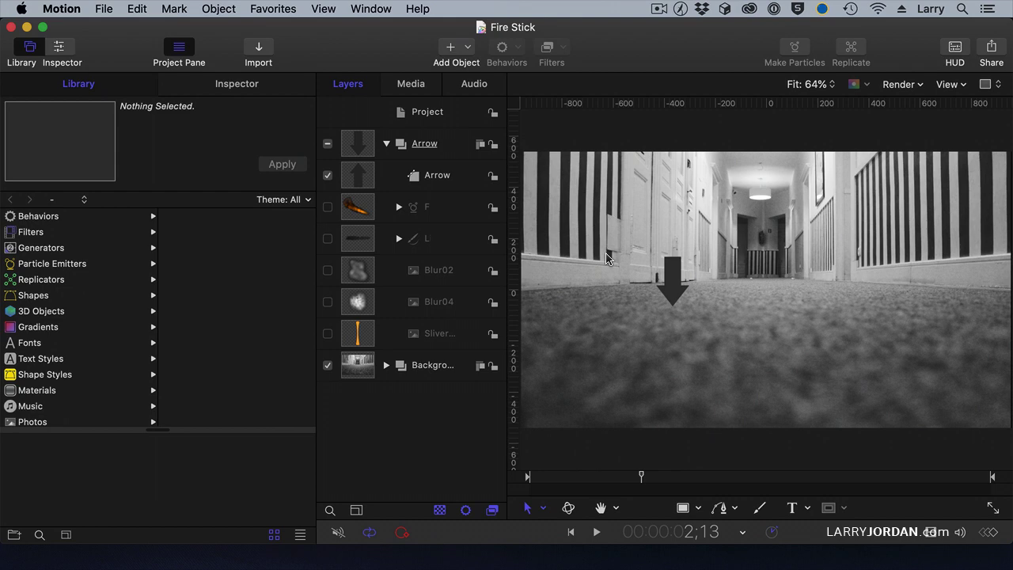
{"action": "key", "text": "space"}
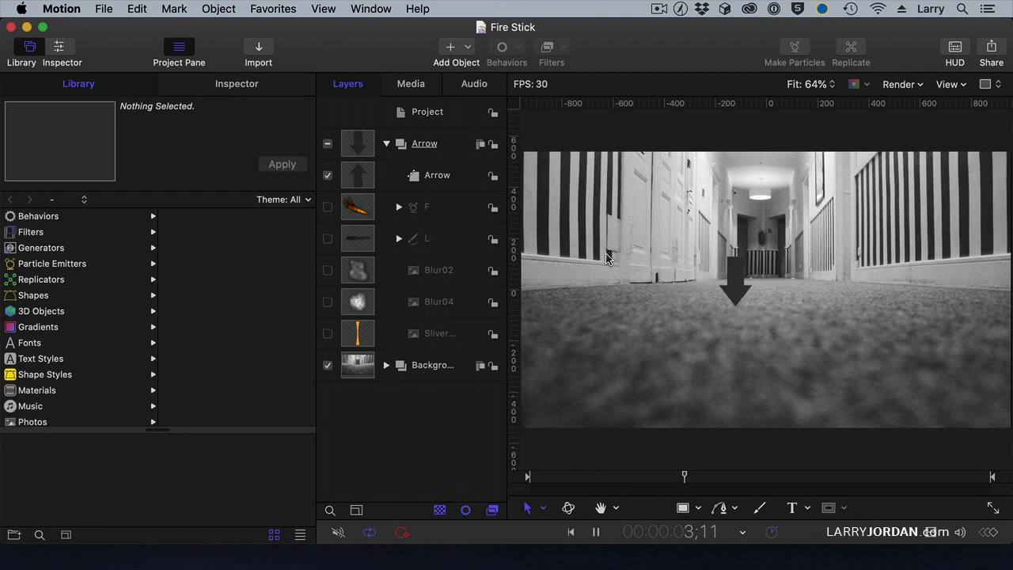
{"action": "key", "text": "space"}
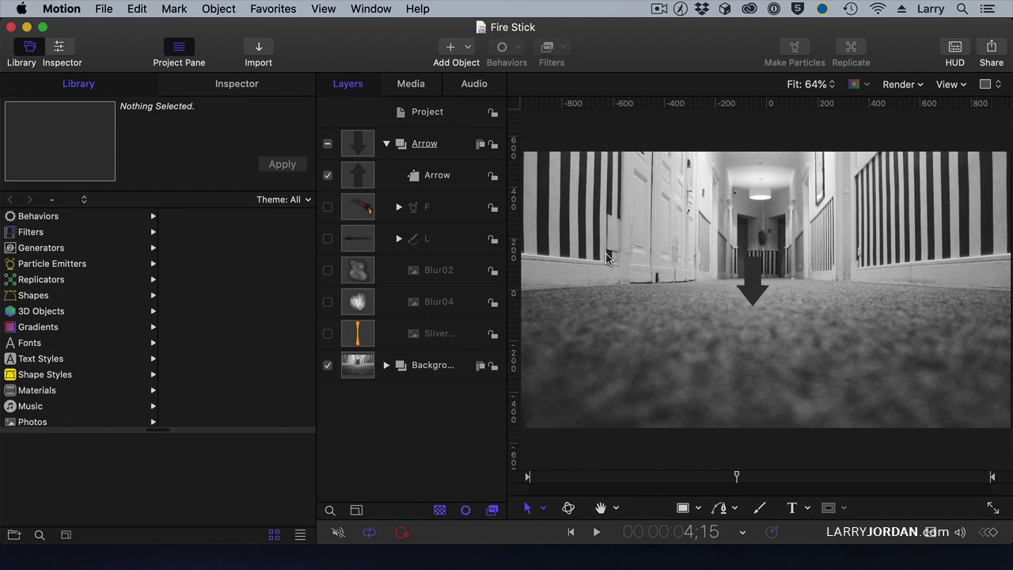
{"action": "key", "text": "Home"}
{"action": "key", "text": "space"}
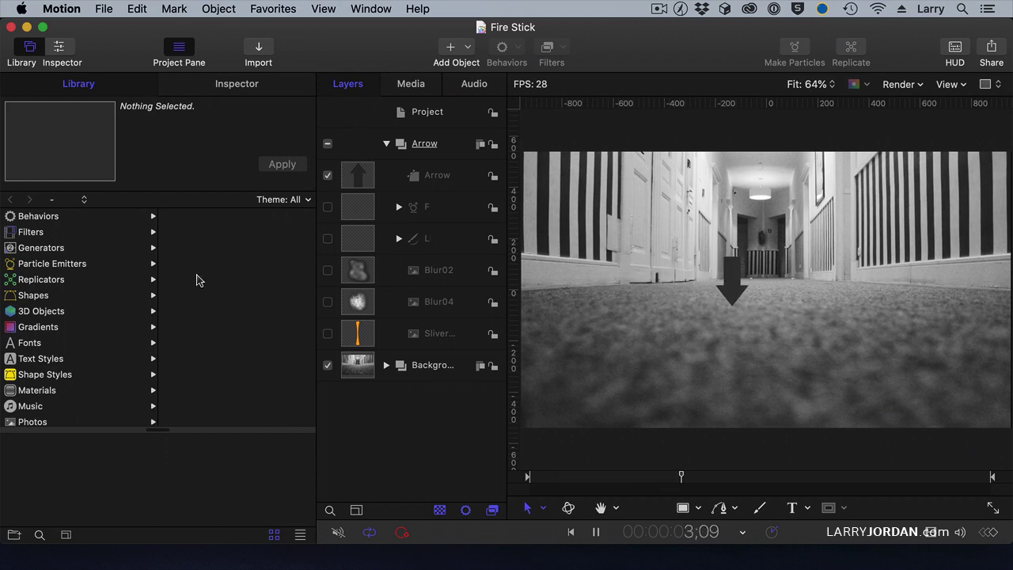
{"action": "key", "text": "space"}
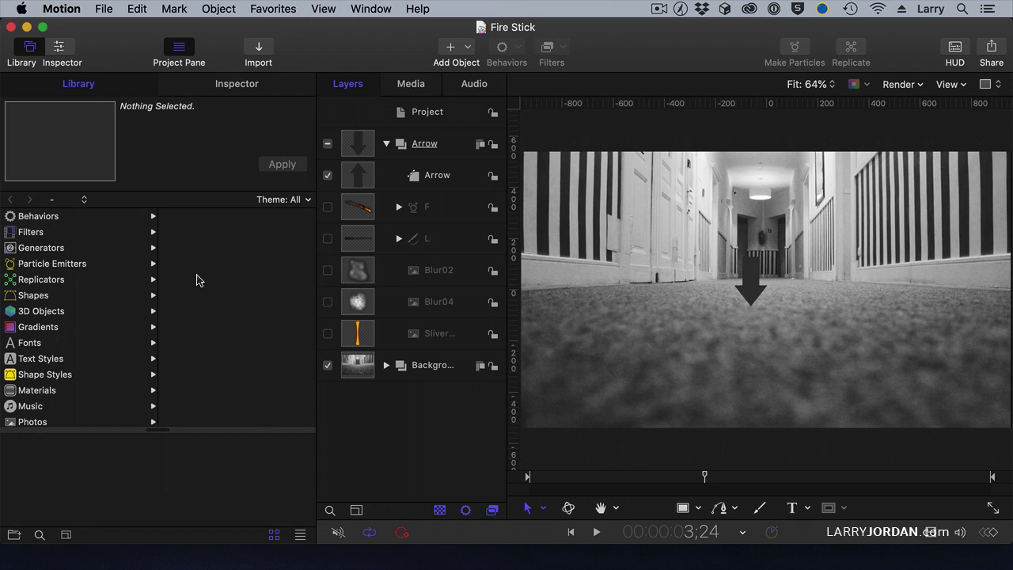
{"action": "key", "text": "Home"}
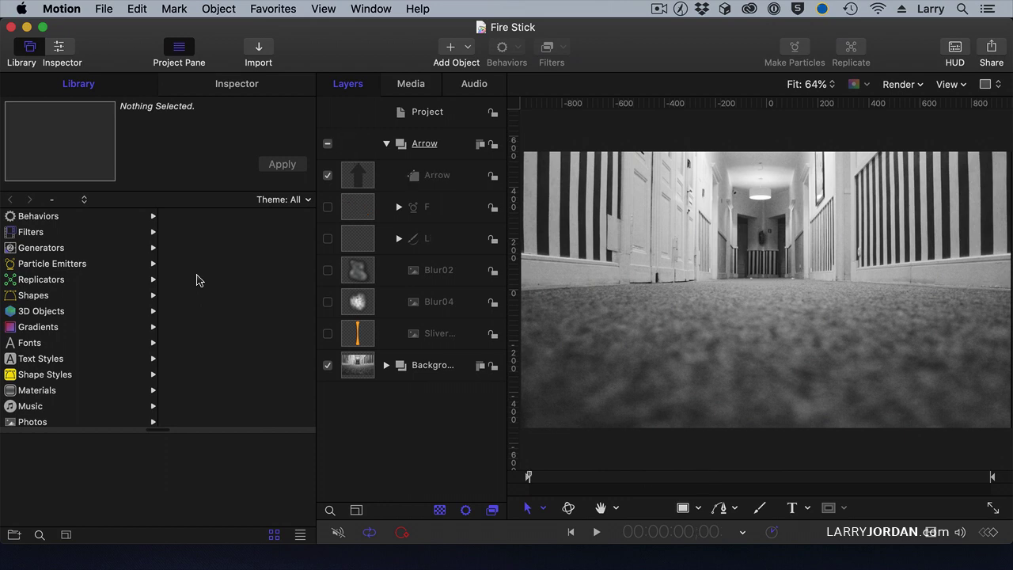
Switch on fire emitter layer F, play the plume trailing the arrow, then rewind
{"action": "left_click", "coordinate": [327, 209]}
{"action": "key", "text": "space"}
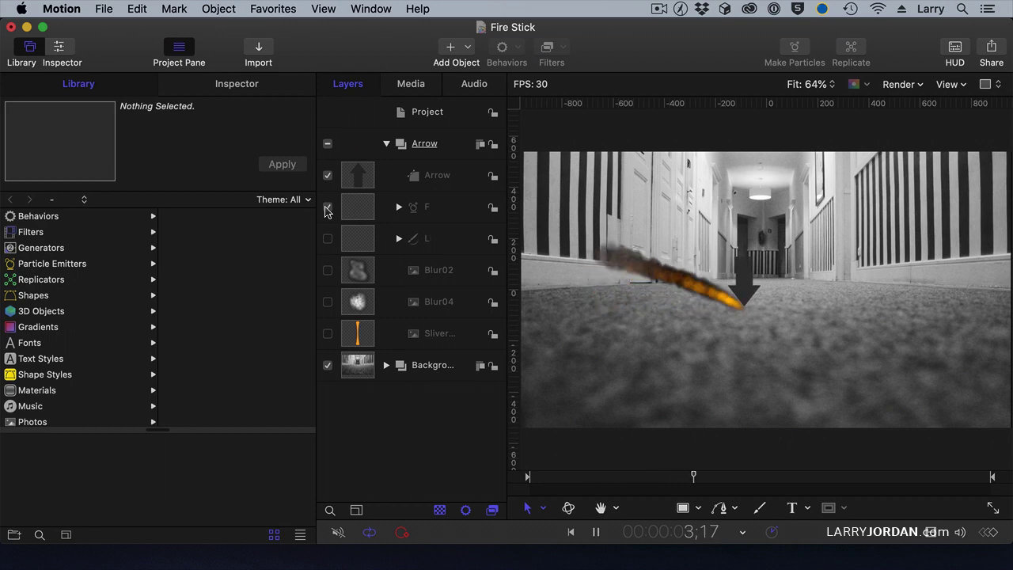
{"action": "key", "text": "space"}
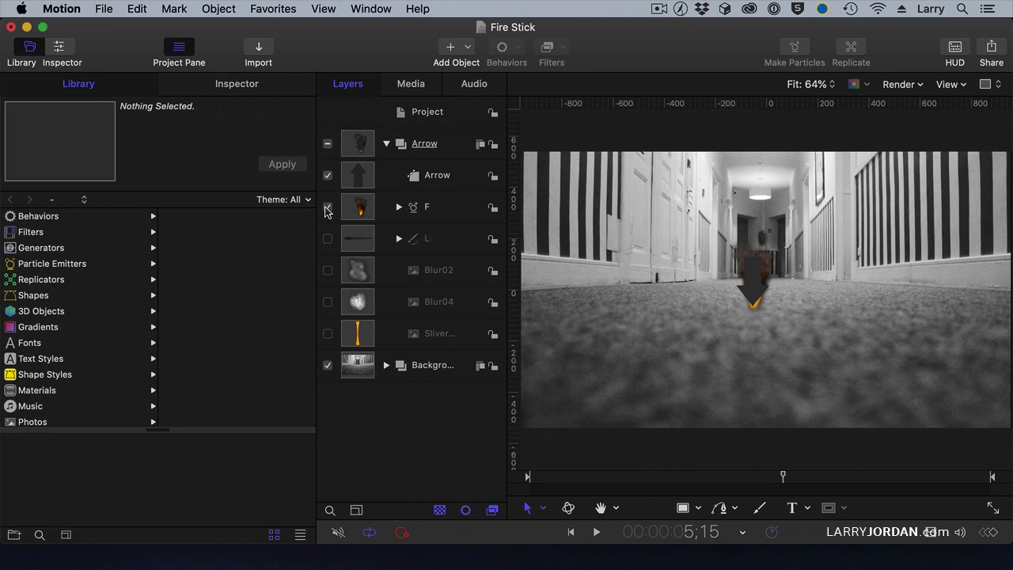
{"action": "key", "text": "Home"}
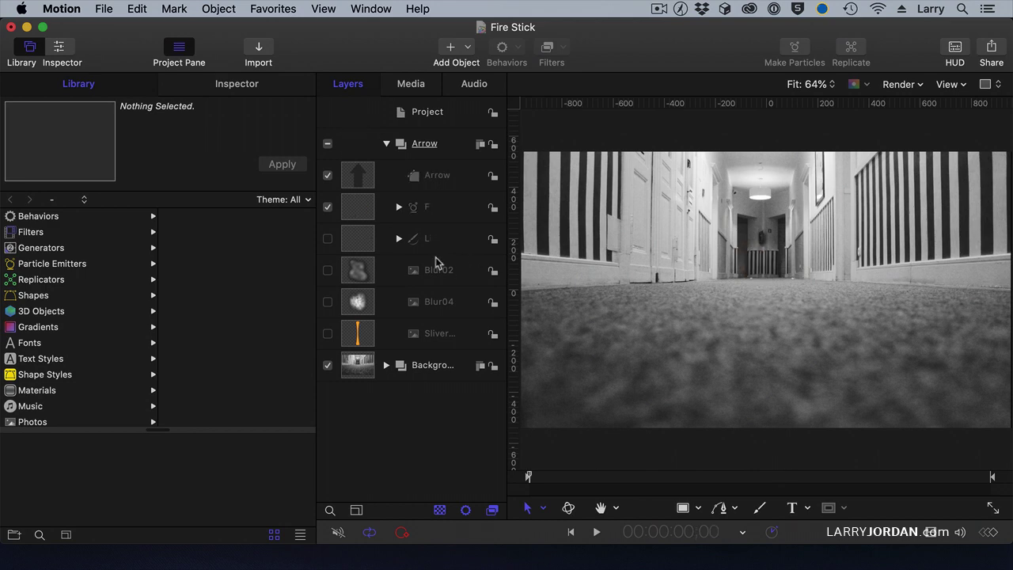
Enable burn line layer L, disable the Arrow layer, then play and scrub back through the scorch
{"action": "left_click", "coordinate": [327, 239]}
{"action": "left_click", "coordinate": [327, 175]}
{"action": "key", "text": "space"}
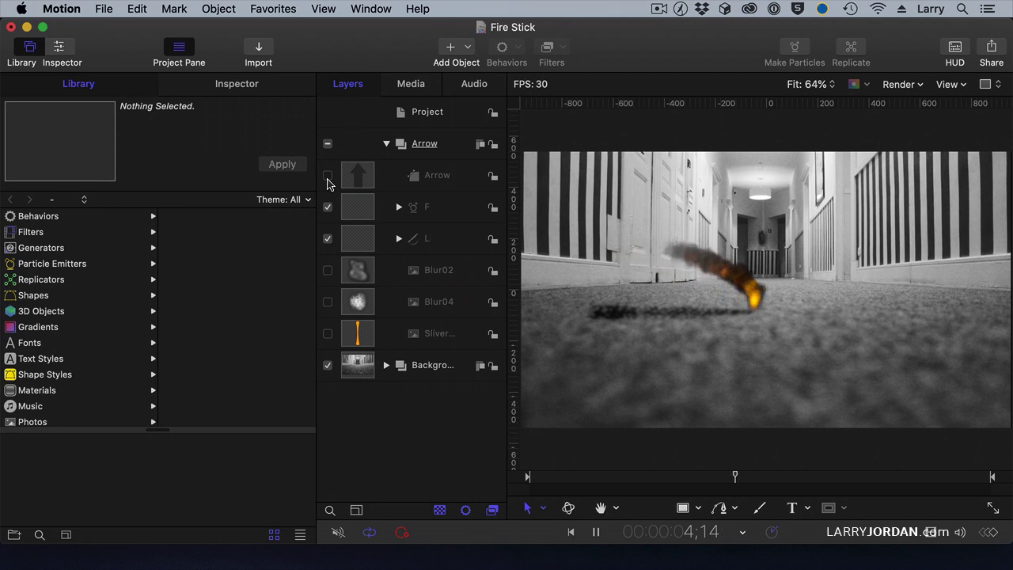
{"action": "key", "text": "space"}
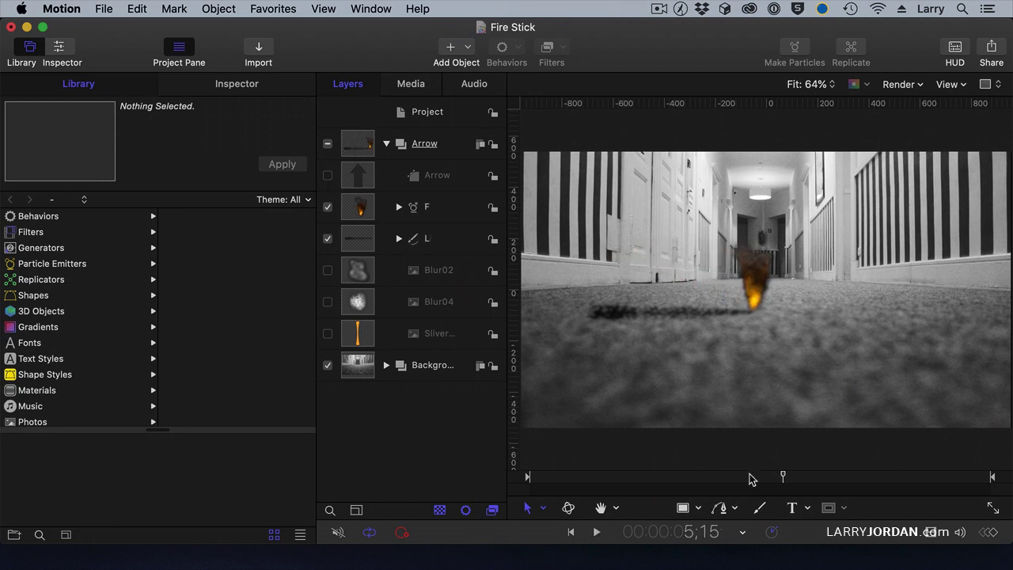
{"action": "left_click_drag", "start_coordinate": [751, 476], "coordinate": [620, 477]}
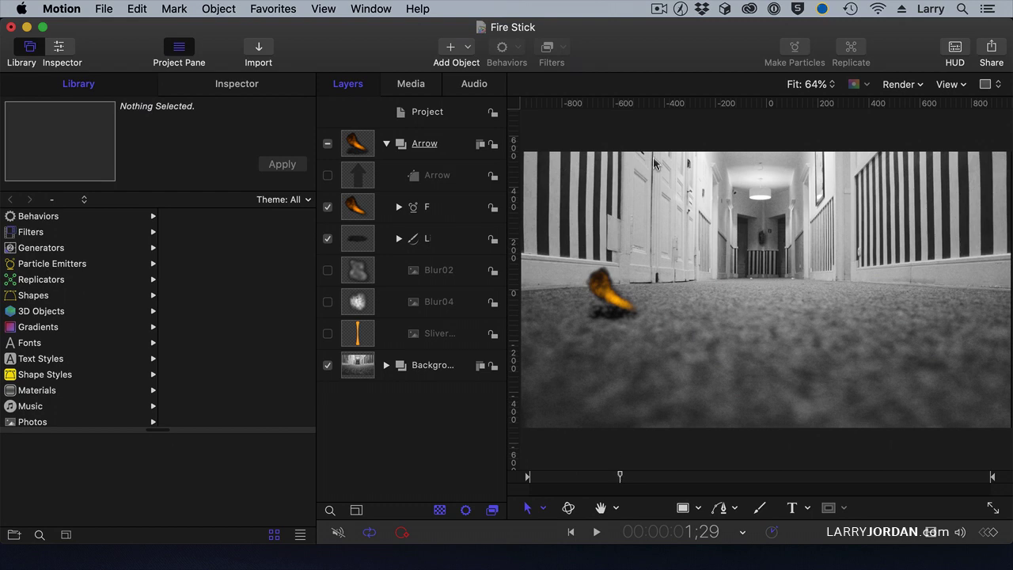
Re-enable the Arrow layer, scrub back to about 1;16, and select burn line layer L
{"action": "left_click", "coordinate": [441, 190]}
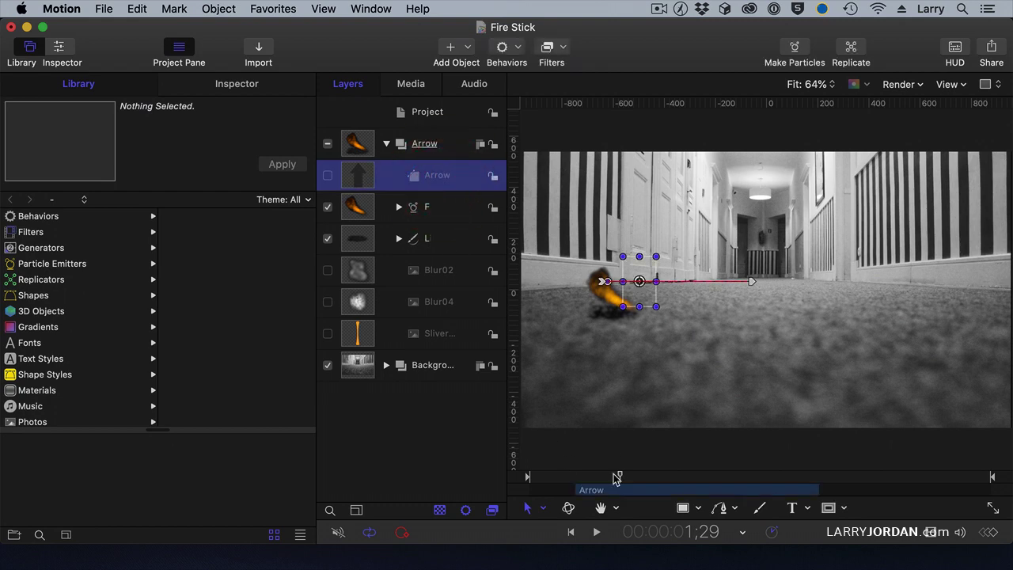
{"action": "left_click", "coordinate": [328, 175]}
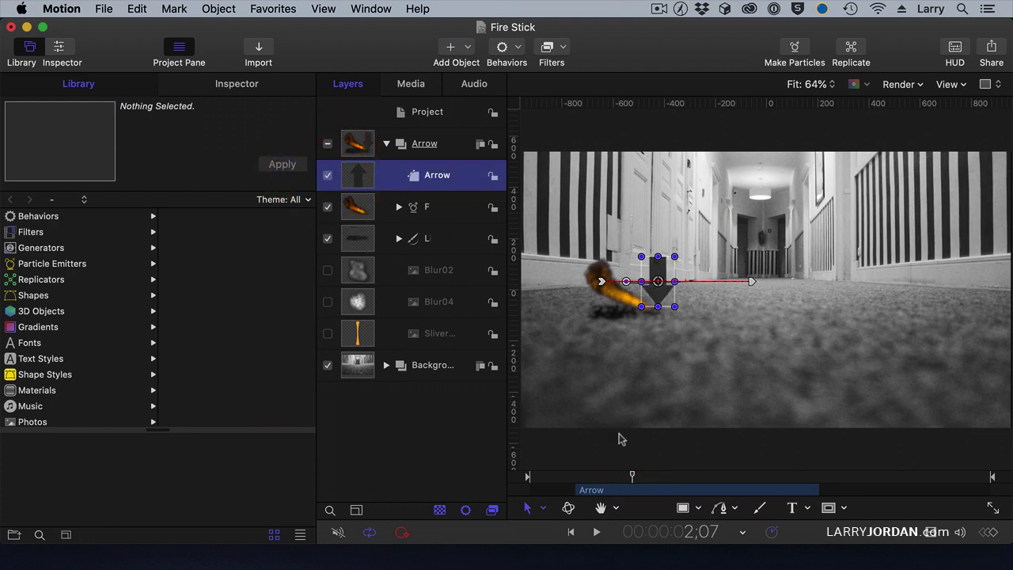
{"action": "left_click_drag", "start_coordinate": [632, 476], "coordinate": [677, 513]}
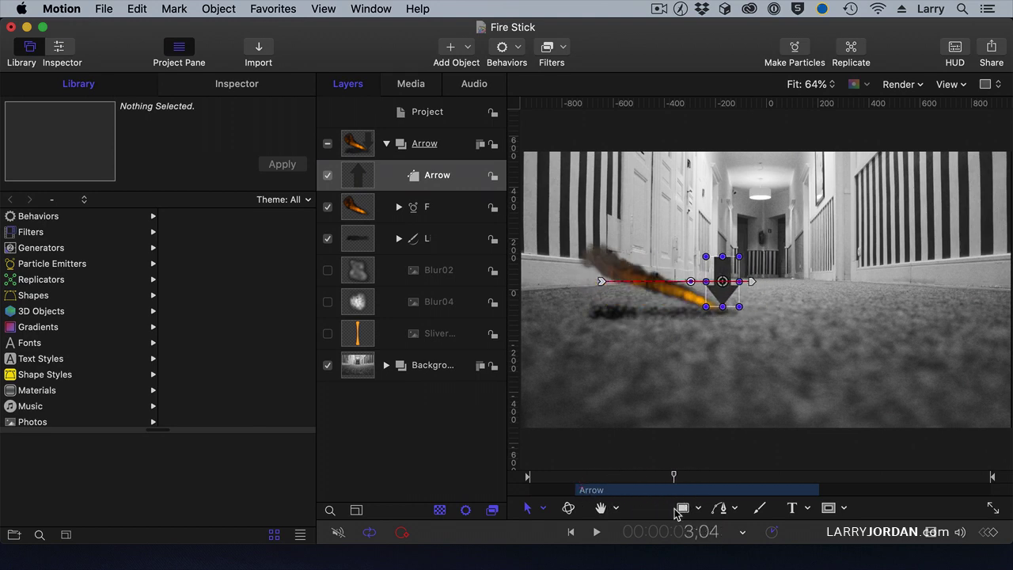
{"action": "left_click", "coordinate": [453, 241]}
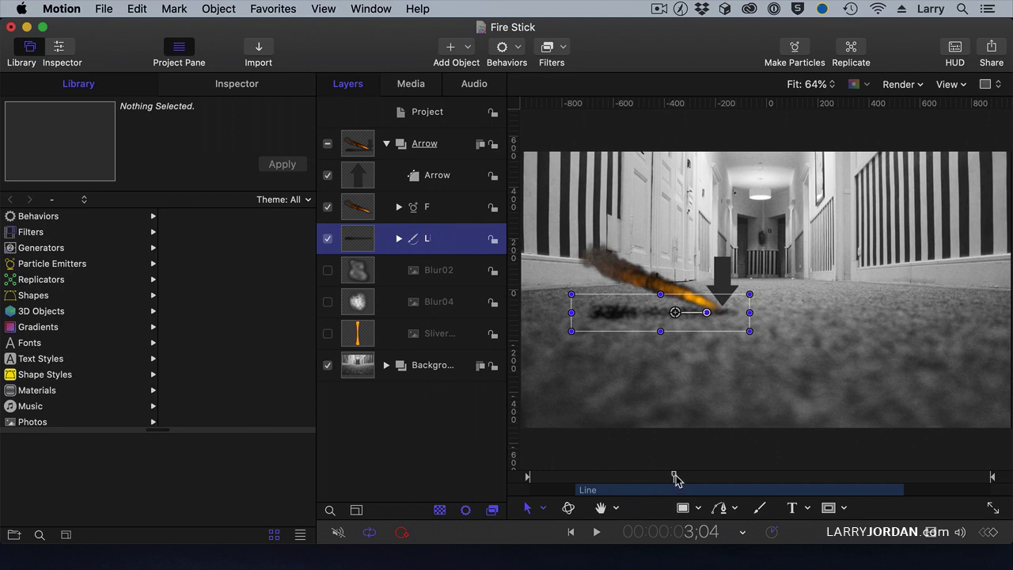
Check burn line L's Shape HUD for Multiply blending and width 89, then move the HUD aside
{"action": "mouse_move", "coordinate": [674, 477]}
{"action": "left_mouse_down"}
{"action": "mouse_move", "coordinate": [587, 482]}
{"action": "mouse_move", "coordinate": [687, 478]}
{"action": "left_mouse_up"}
{"action": "left_click", "coordinate": [448, 242]}
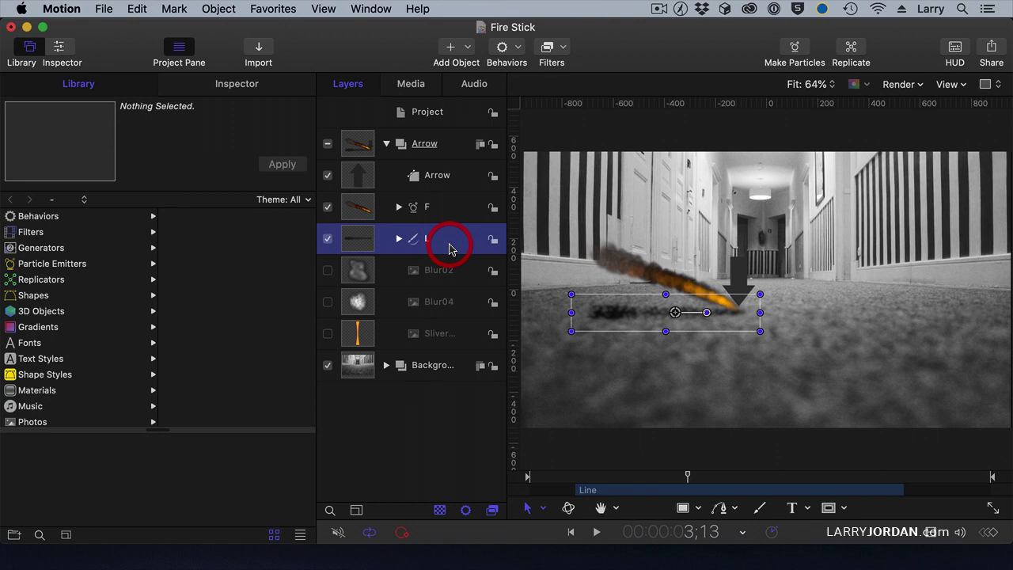
{"action": "left_click", "coordinate": [956, 47]}
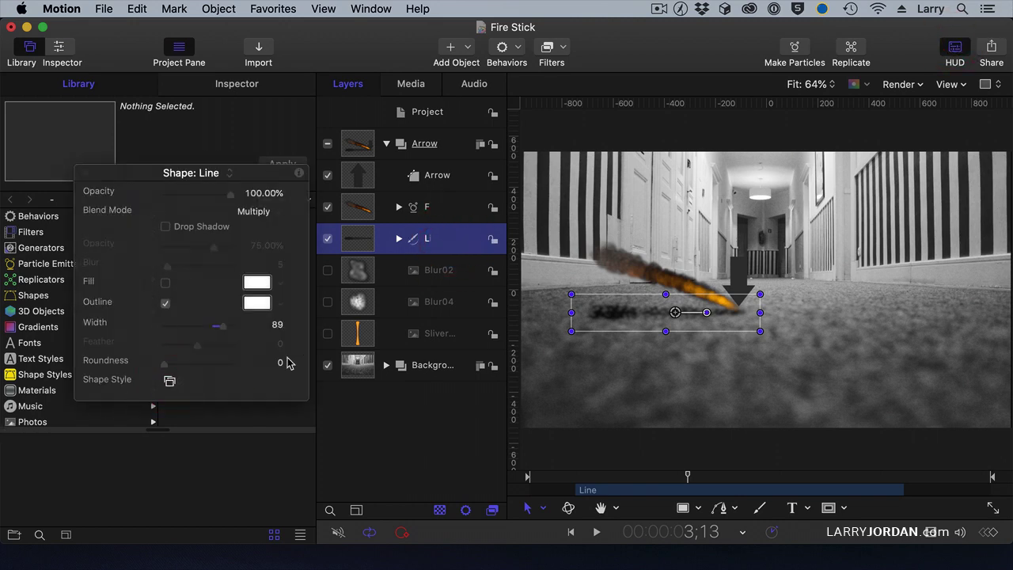
{"action": "left_click", "coordinate": [170, 383]}
{"action": "mouse_move", "coordinate": [257, 471]}
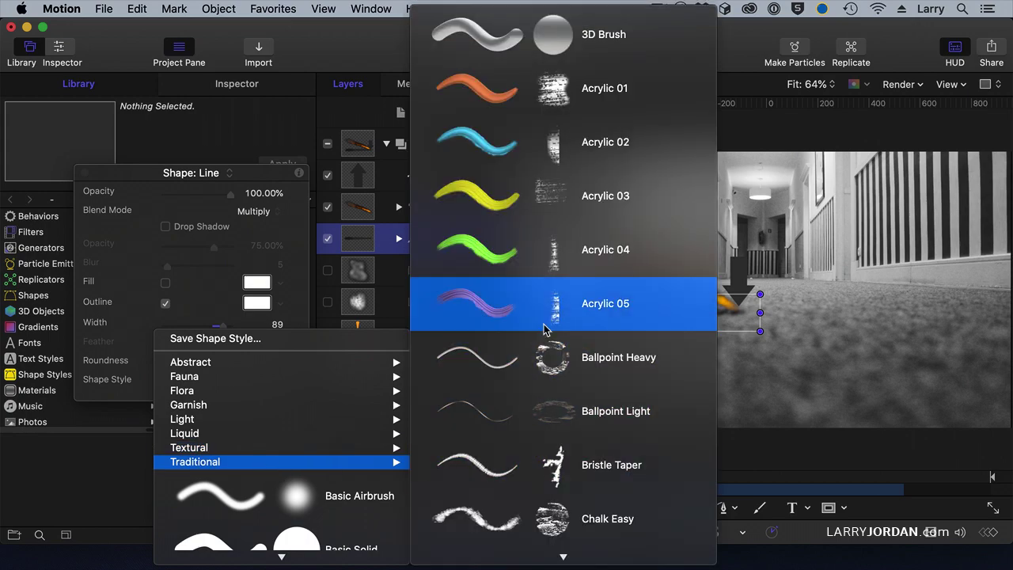
{"action": "scroll", "coordinate": [543, 329], "scroll_direction": "down", "scroll_amount": 10}
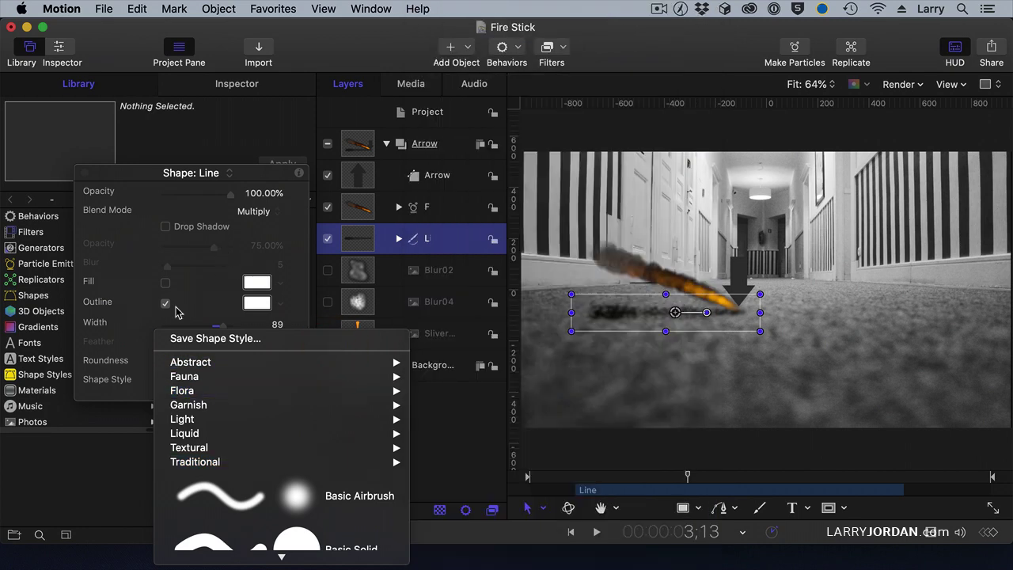
{"action": "left_click_drag", "start_coordinate": [146, 181], "coordinate": [190, 103]}
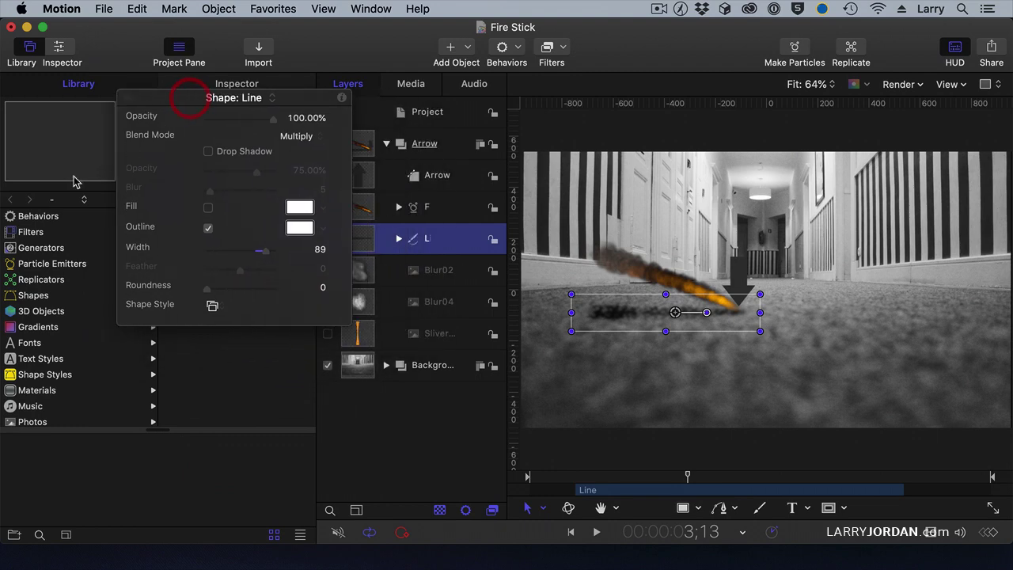
Close the Line HUD and view its Inspector properties: Multiply, 100% opacity, position −358.1, −89.0
{"action": "left_click", "coordinate": [127, 100]}
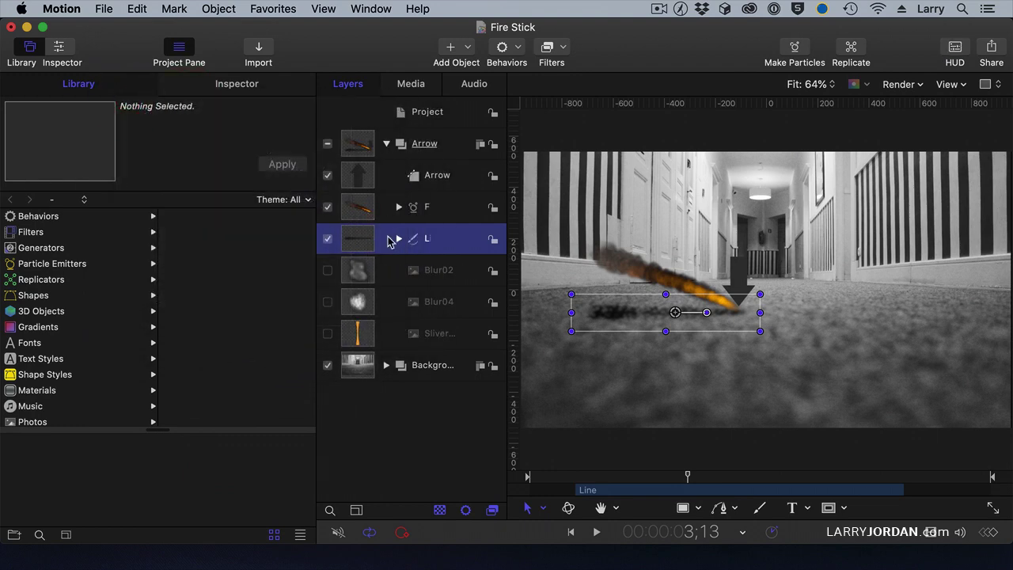
{"action": "left_click", "coordinate": [221, 84]}
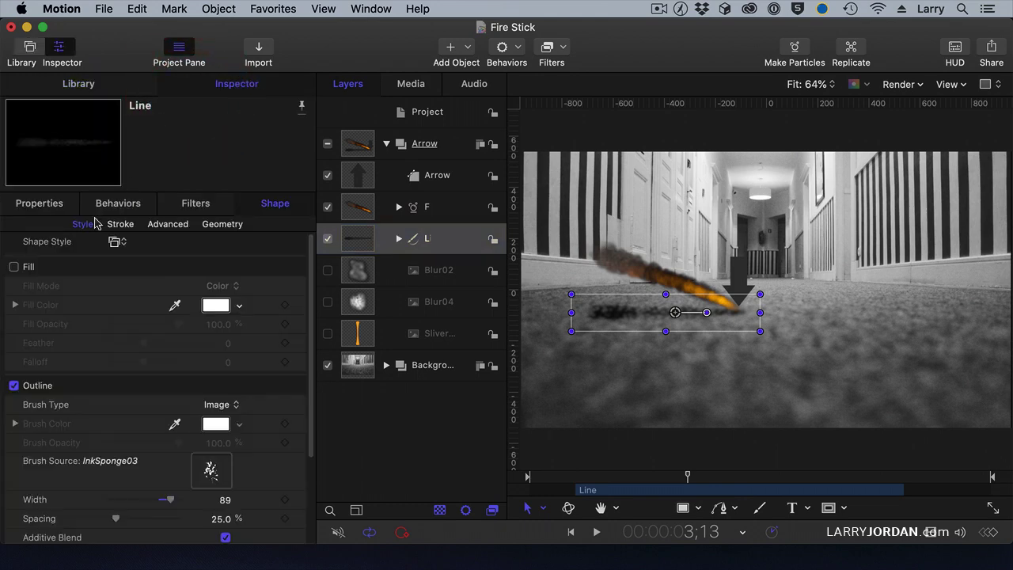
{"action": "left_click", "coordinate": [63, 204]}
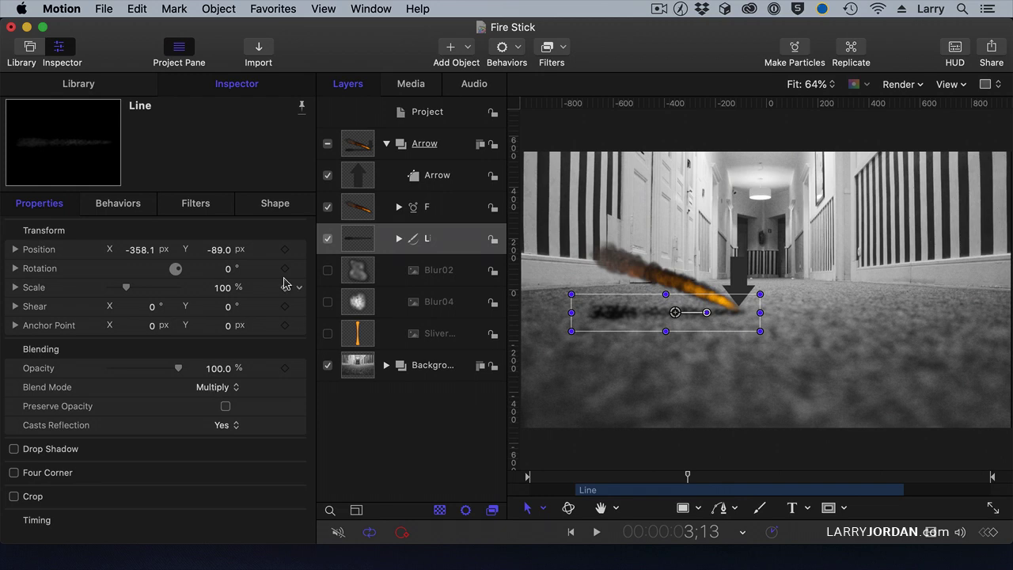
With layer F selected, browse Library > Particle Emitters > Pyro to find the Fire Plume preset
{"action": "left_click", "coordinate": [446, 204]}
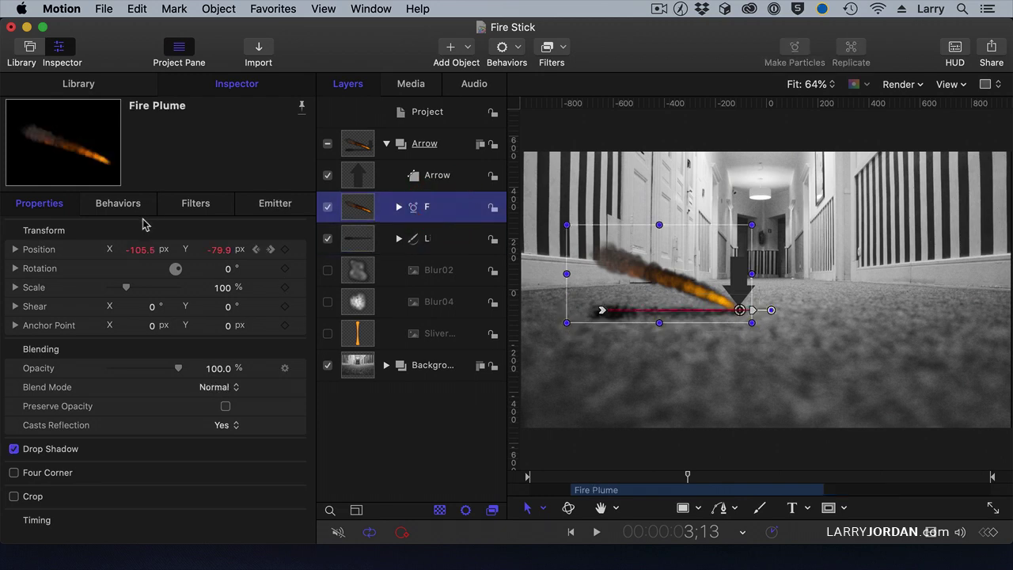
{"action": "left_click", "coordinate": [95, 90]}
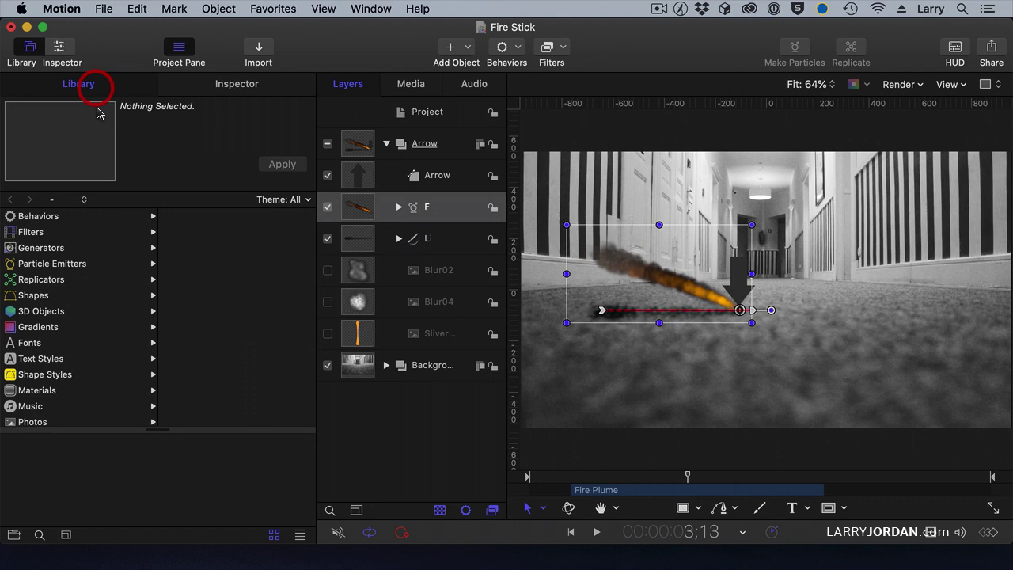
{"action": "left_click", "coordinate": [76, 265]}
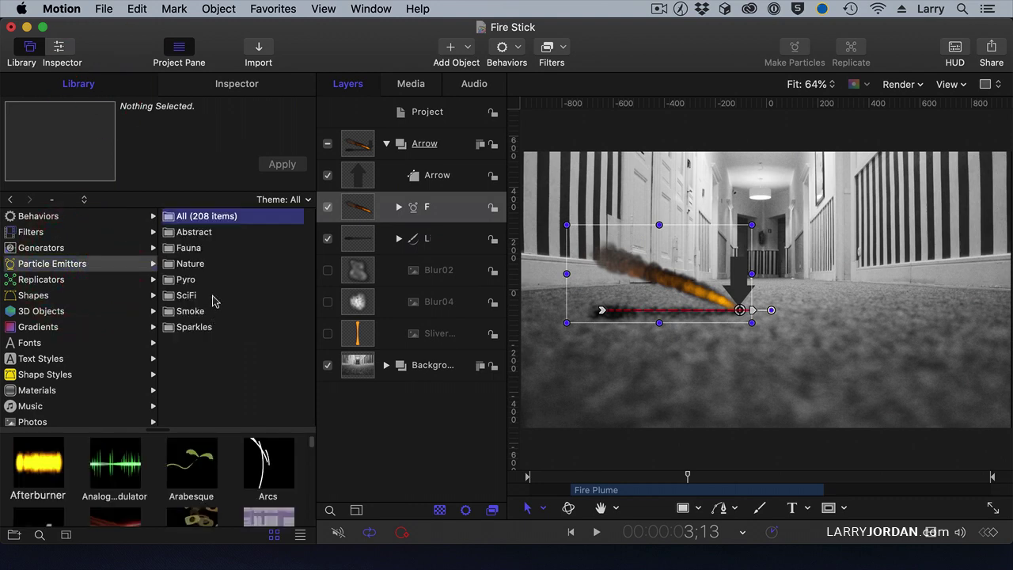
{"action": "left_click", "coordinate": [214, 281]}
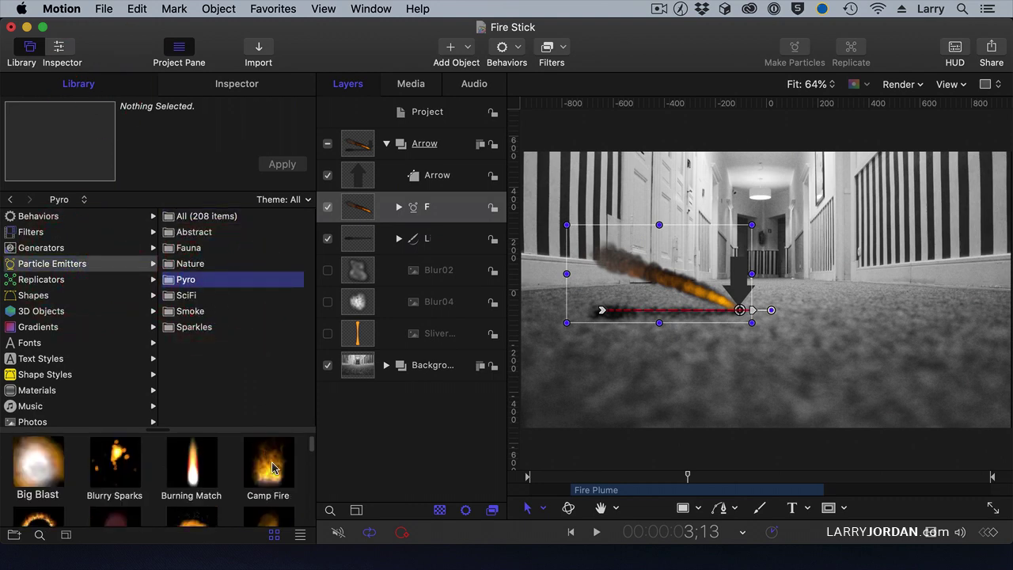
{"action": "scroll", "coordinate": [270, 467], "scroll_direction": "down", "scroll_amount": 5}
{"action": "scroll", "coordinate": [273, 471], "scroll_direction": "up", "scroll_amount": 2}
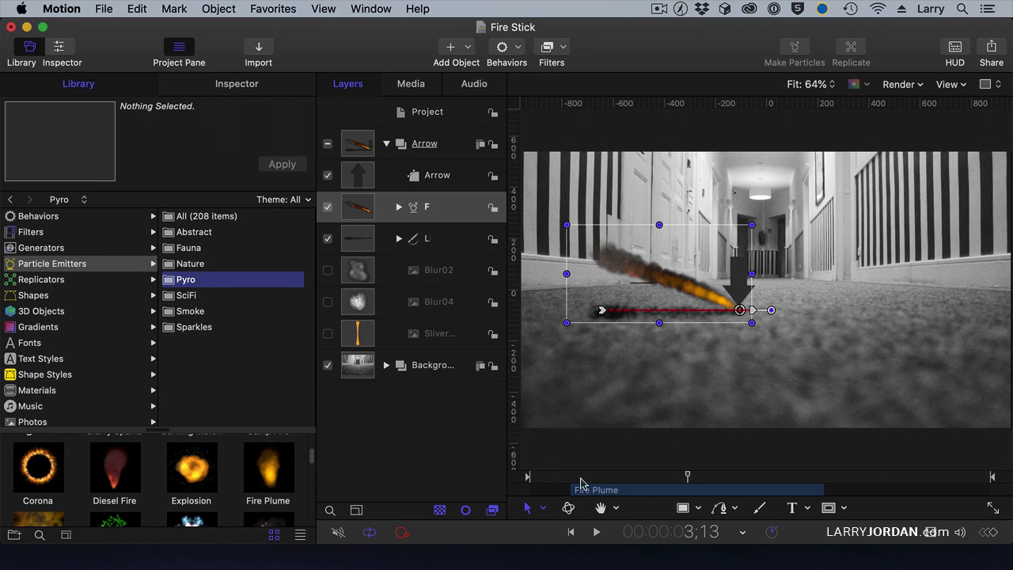
Rewind, disable the Arrow layer, and scrub forward as Fire Plume rises along the burn line
{"action": "mouse_move", "coordinate": [582, 478]}
{"action": "left_mouse_down"}
{"action": "mouse_move", "coordinate": [570, 480]}
{"action": "mouse_move", "coordinate": [579, 479]}
{"action": "left_mouse_up"}
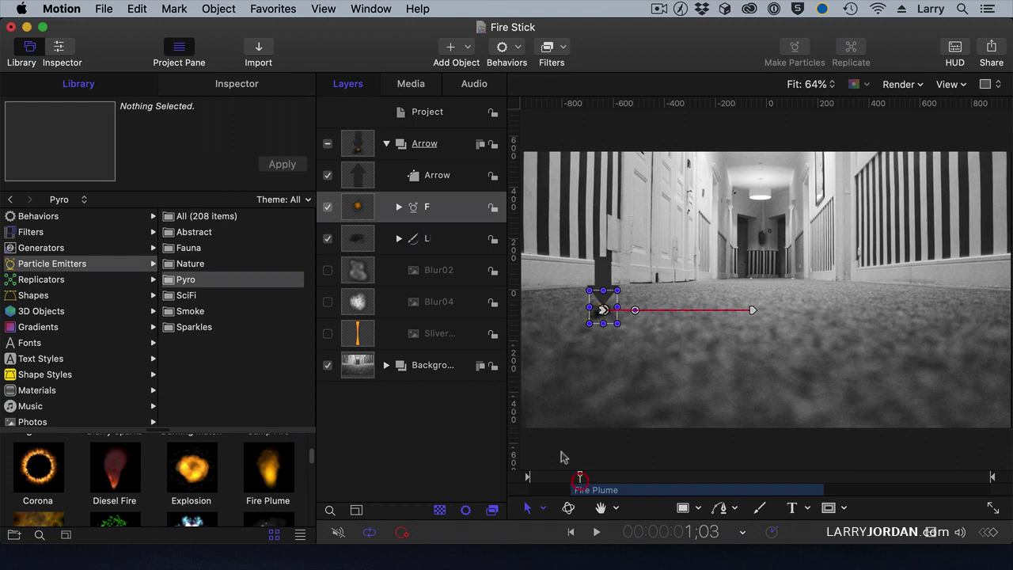
{"action": "left_click", "coordinate": [328, 175]}
{"action": "left_click_drag", "start_coordinate": [579, 477], "coordinate": [598, 472]}
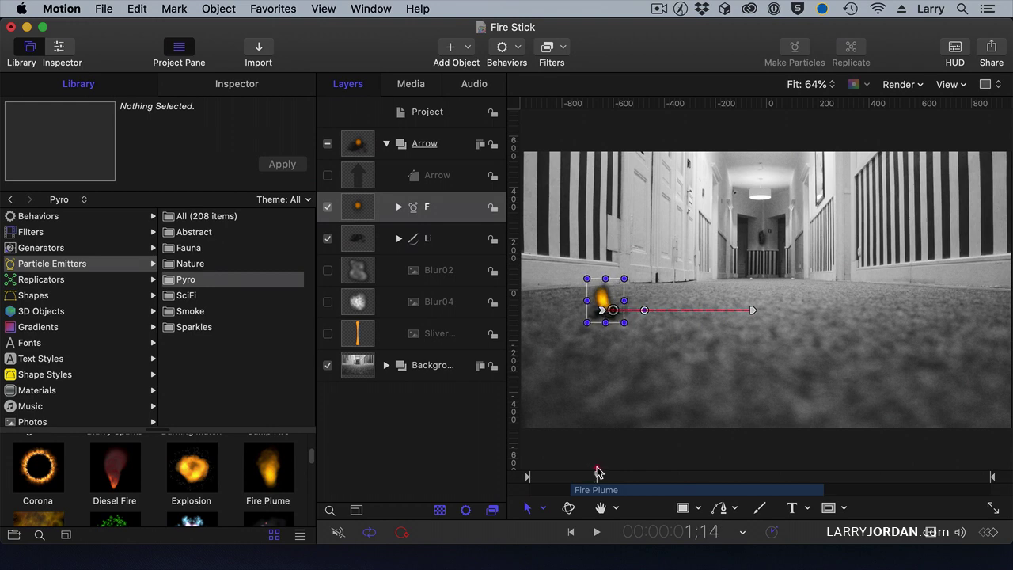
{"action": "left_click_drag", "start_coordinate": [597, 473], "coordinate": [782, 452]}
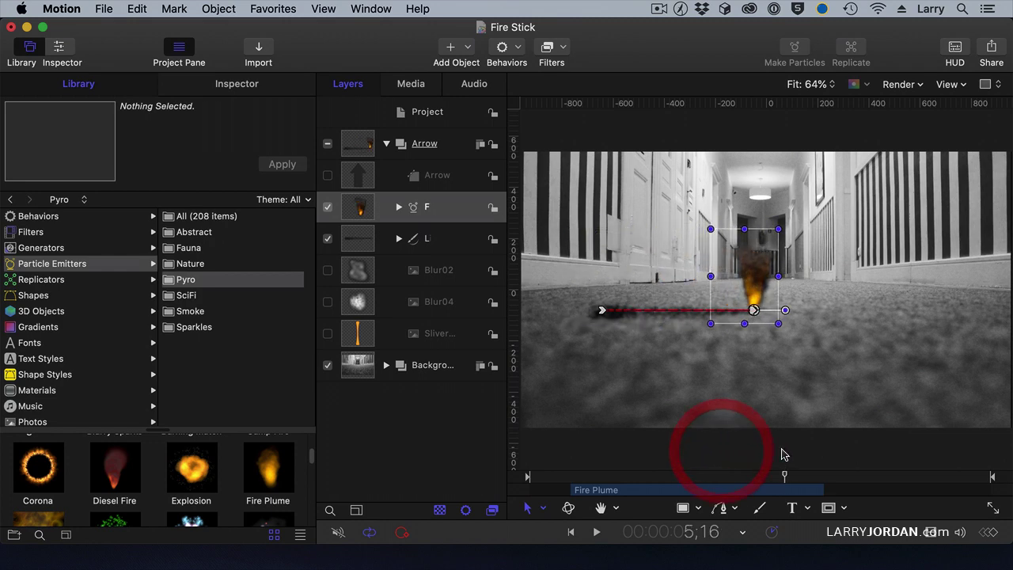
{"action": "left_click", "coordinate": [565, 477]}
{"action": "key", "text": "space"}
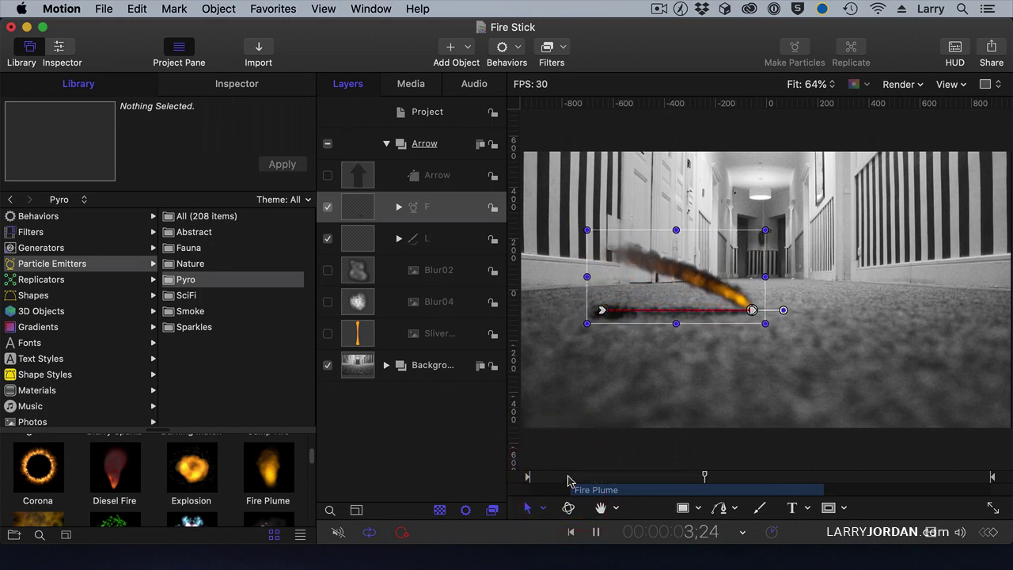
{"action": "key", "text": "space"}
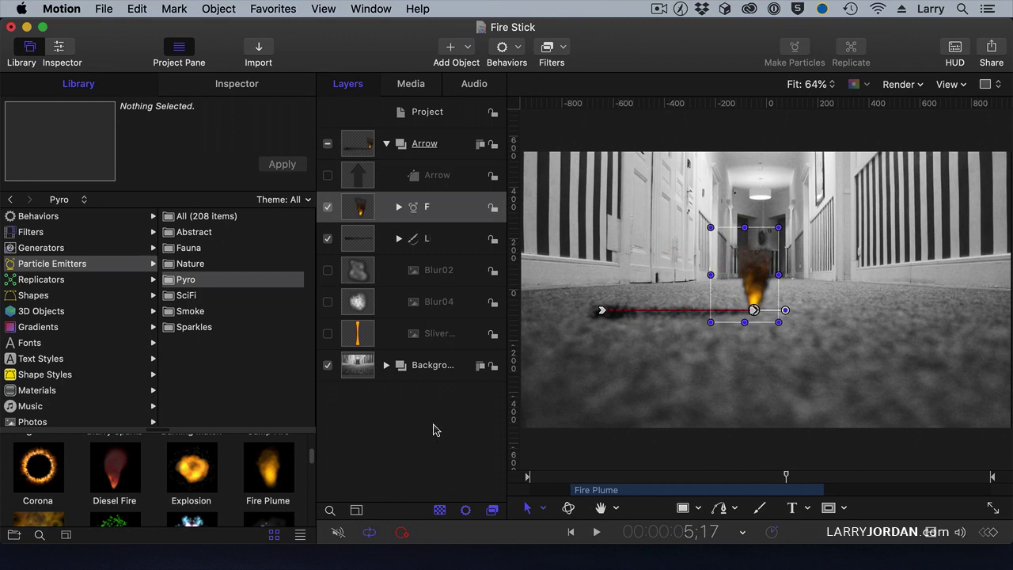
{"action": "left_click", "coordinate": [417, 398]}
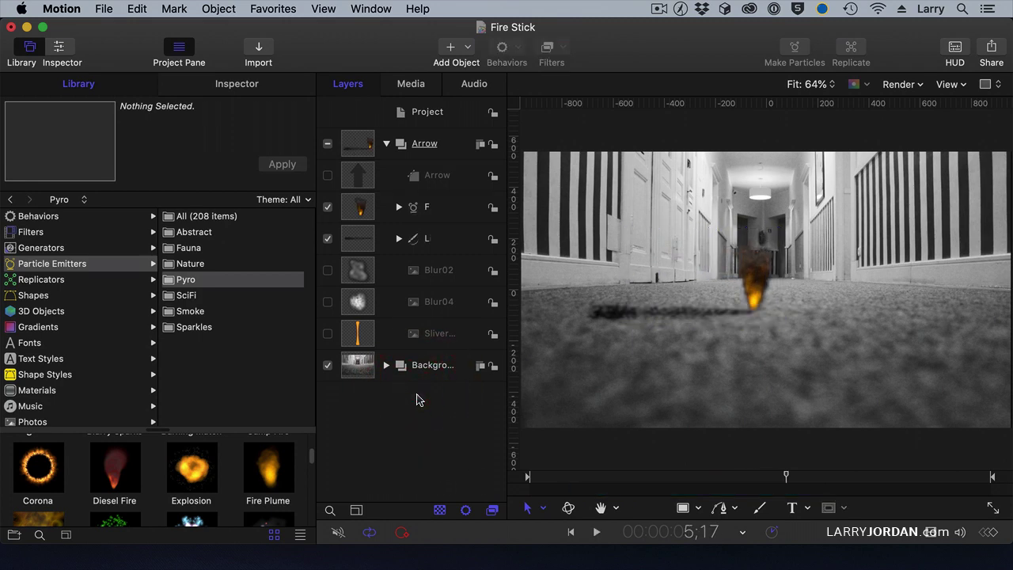
{"action": "left_click", "coordinate": [542, 475]}
{"action": "key", "text": "space"}
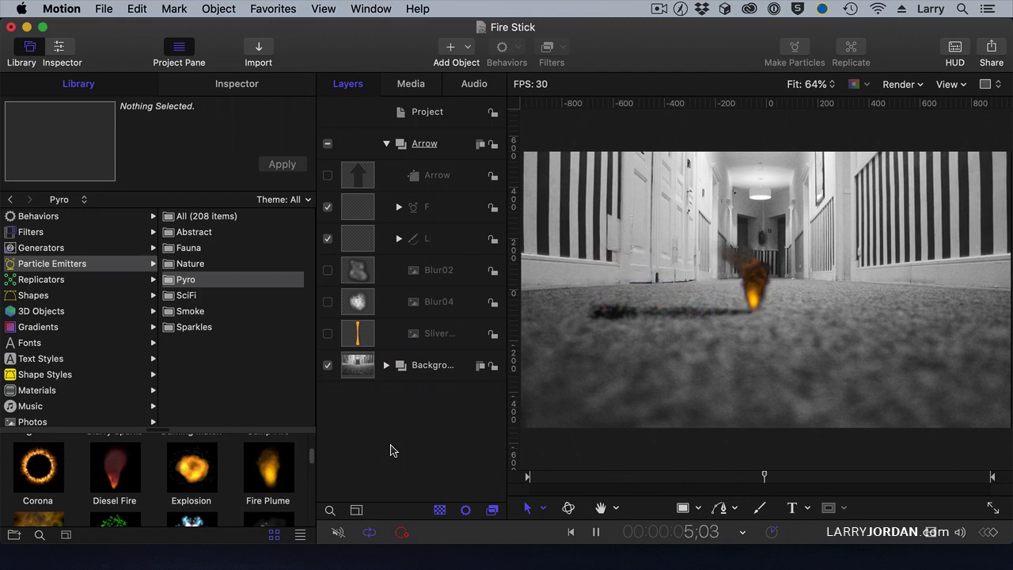
{"action": "key", "text": "space"}
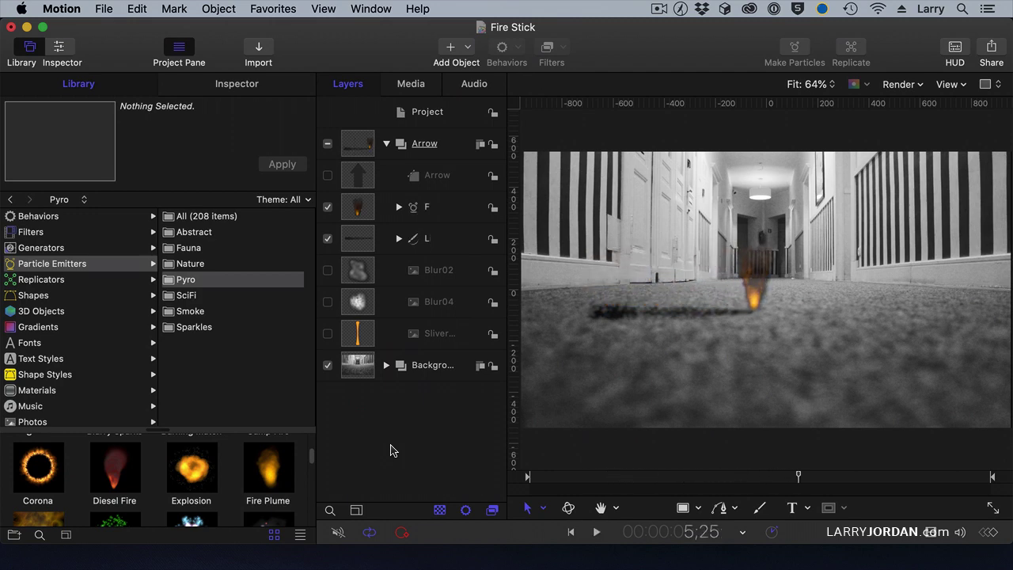
{"action": "left_click", "coordinate": [538, 477]}
{"action": "key", "text": "space"}
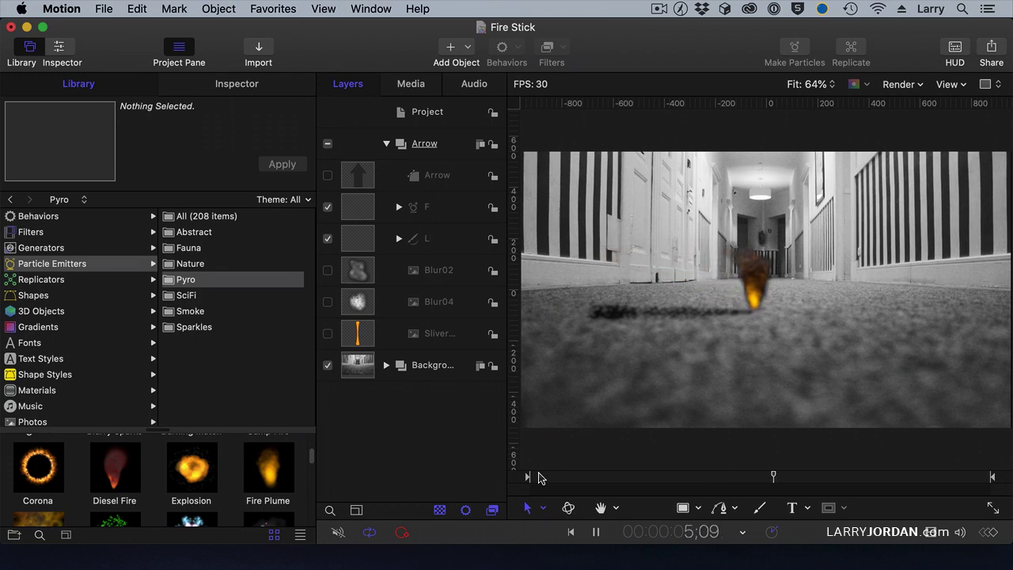
{"action": "key", "text": "space"}
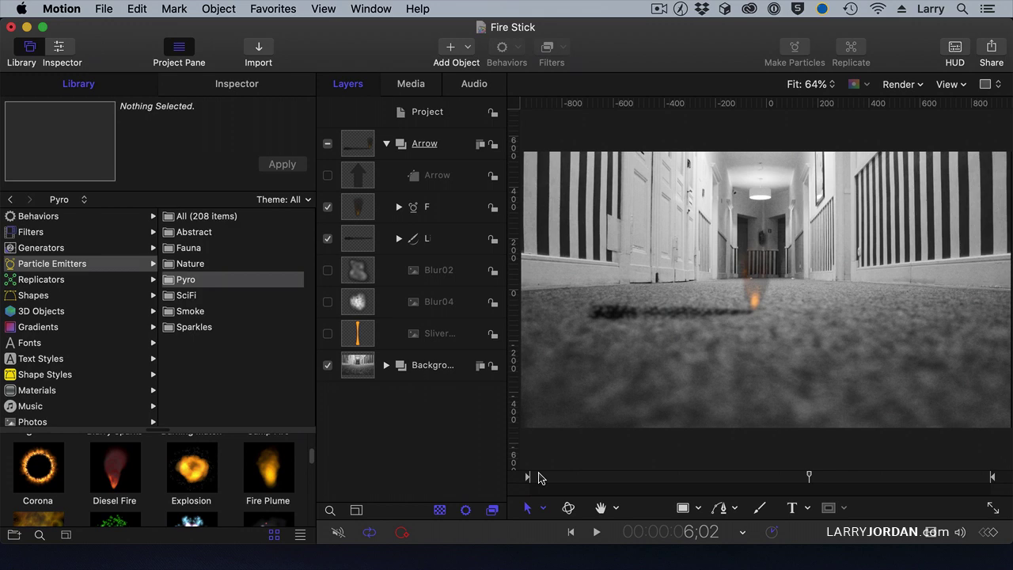
{"action": "left_click_drag", "start_coordinate": [546, 477], "coordinate": [699, 479]}
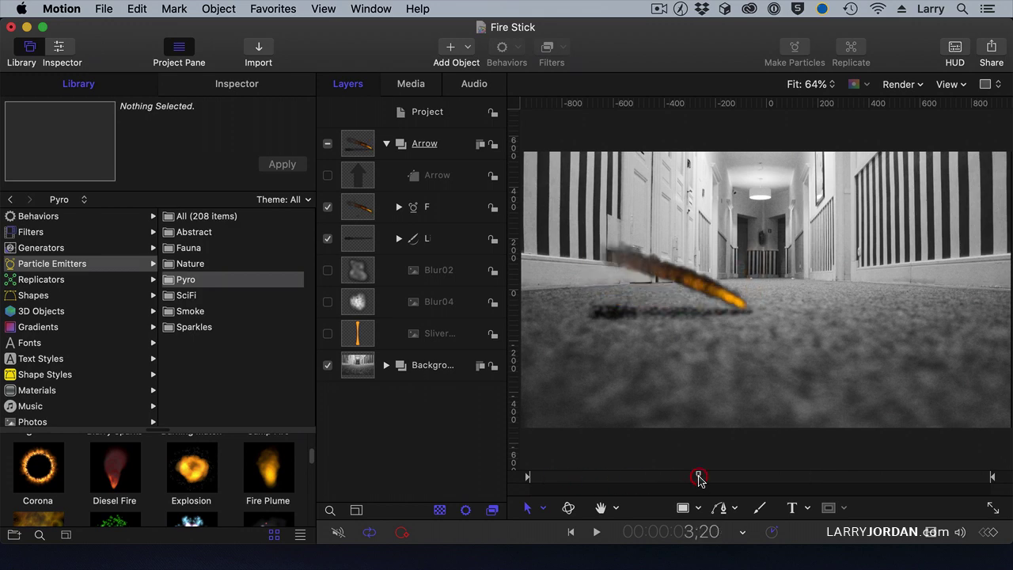